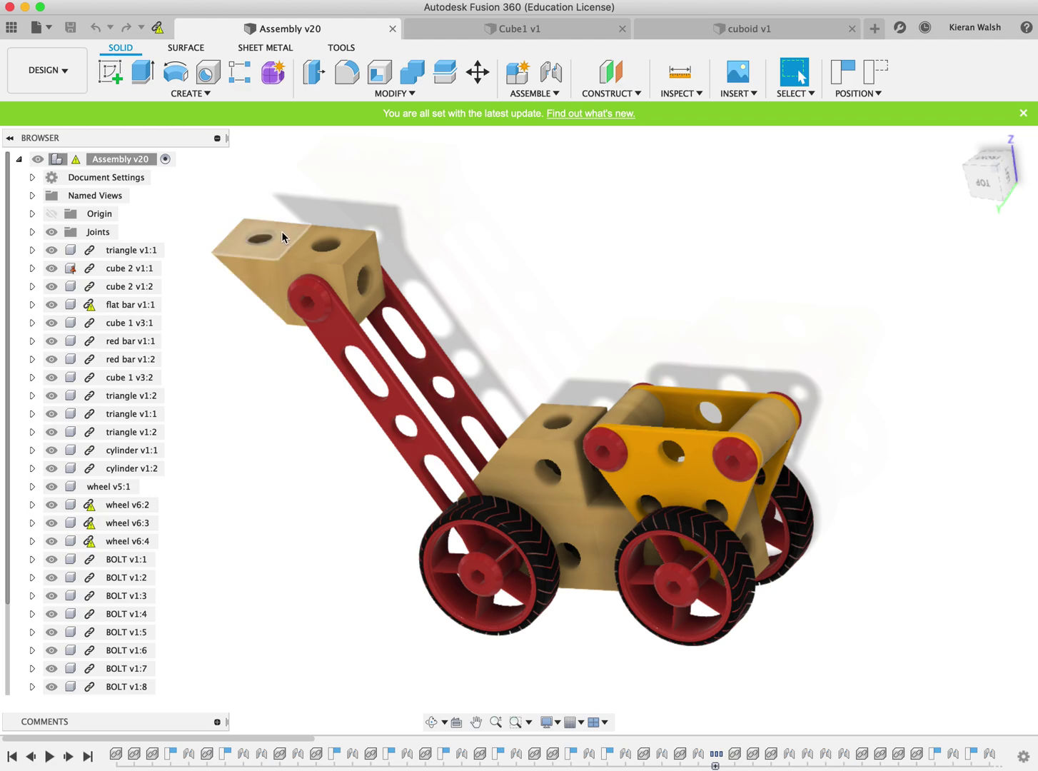
Step: Start a new blank design with a sketch on the horizontal XZ ground plane
left_click(876, 29)
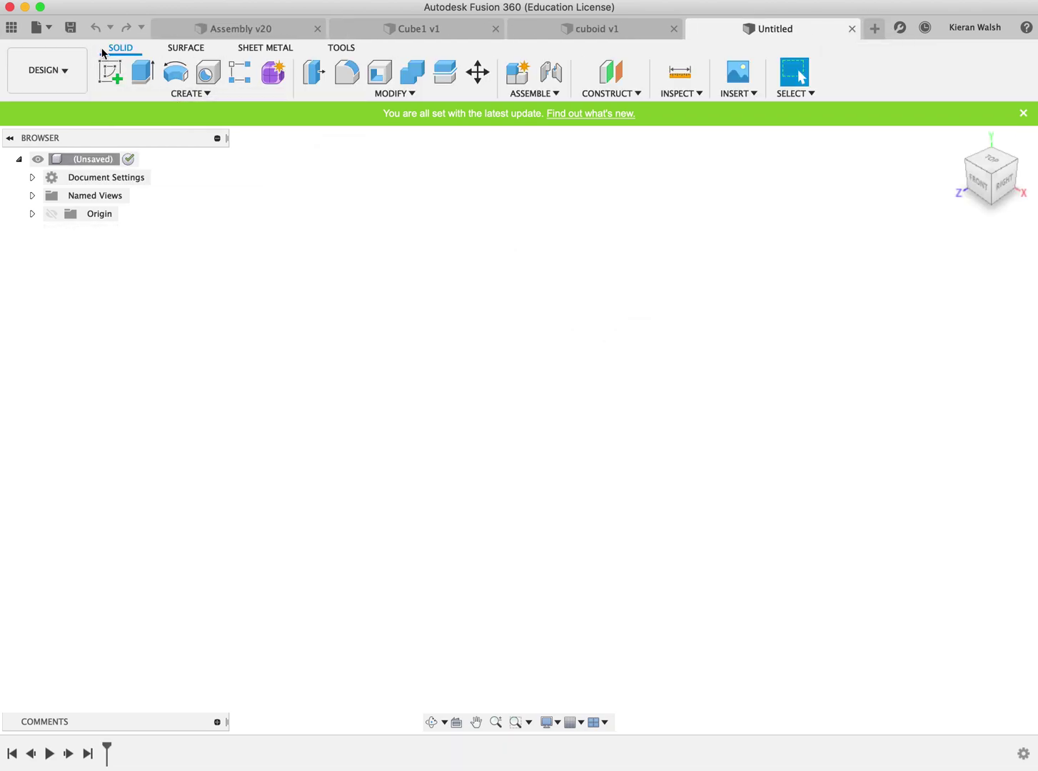
left_click(111, 69)
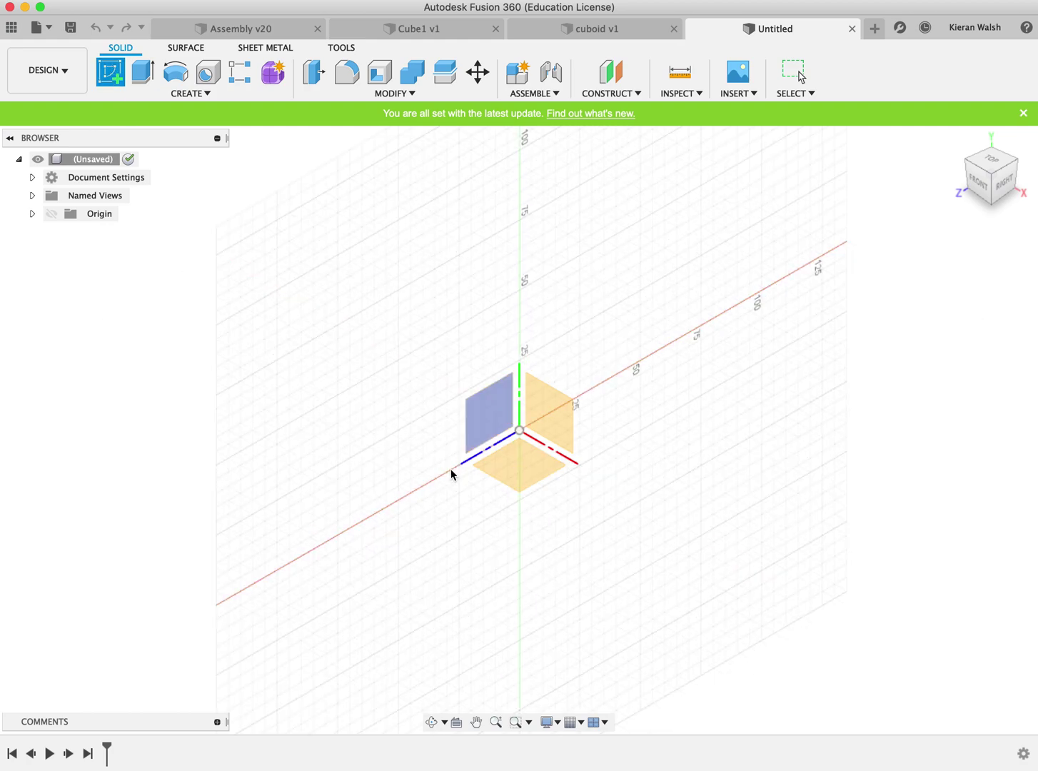
left_click(514, 457)
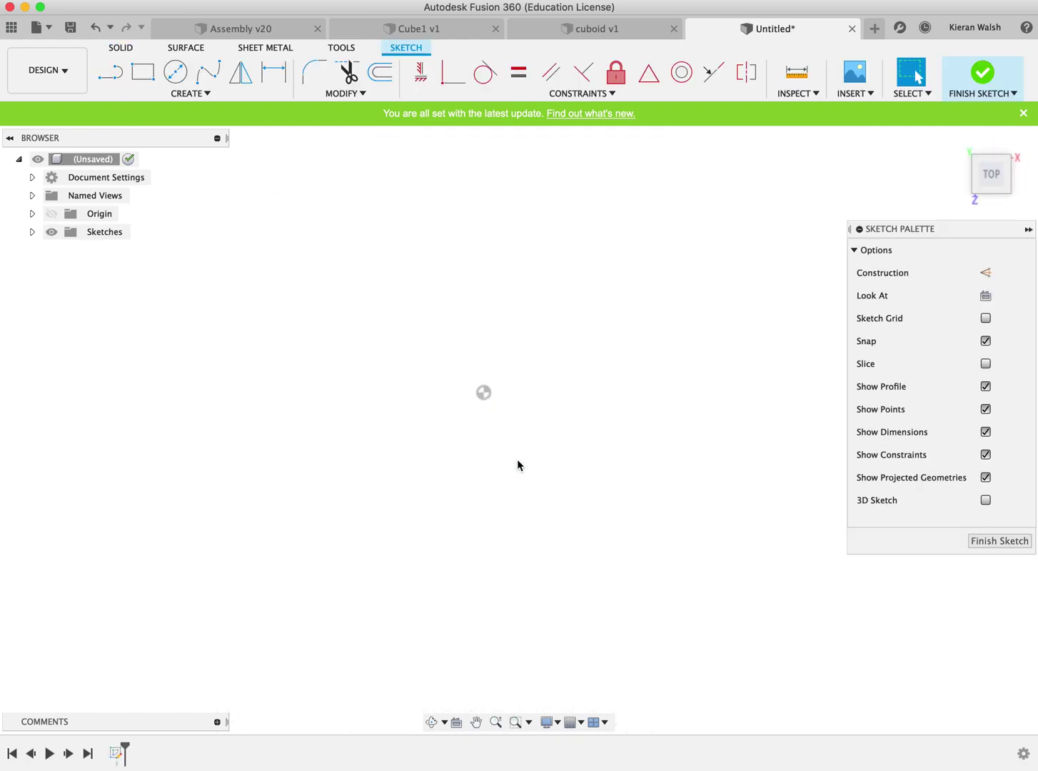
Step: Draw a closed right triangle with two 30 mm legs from the origin and finish the sketch
left_click(111, 71)
left_click(484, 393)
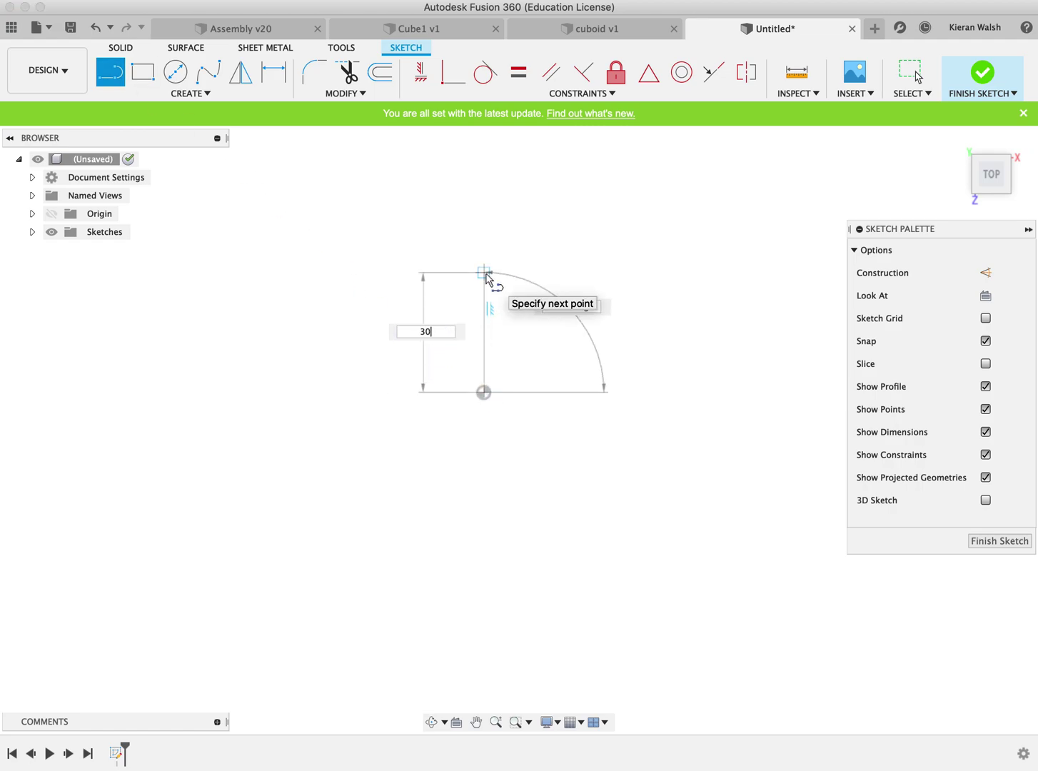
key("Tab")
key("Return")
key("Escape")
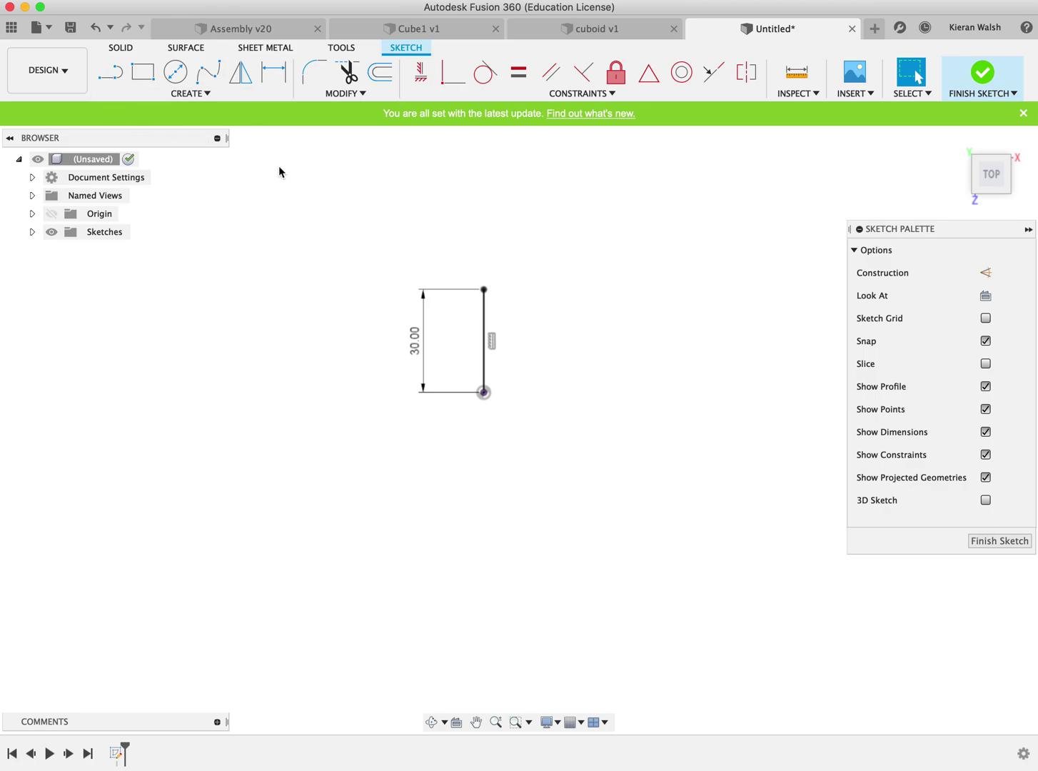
key("l")
left_click(483, 392)
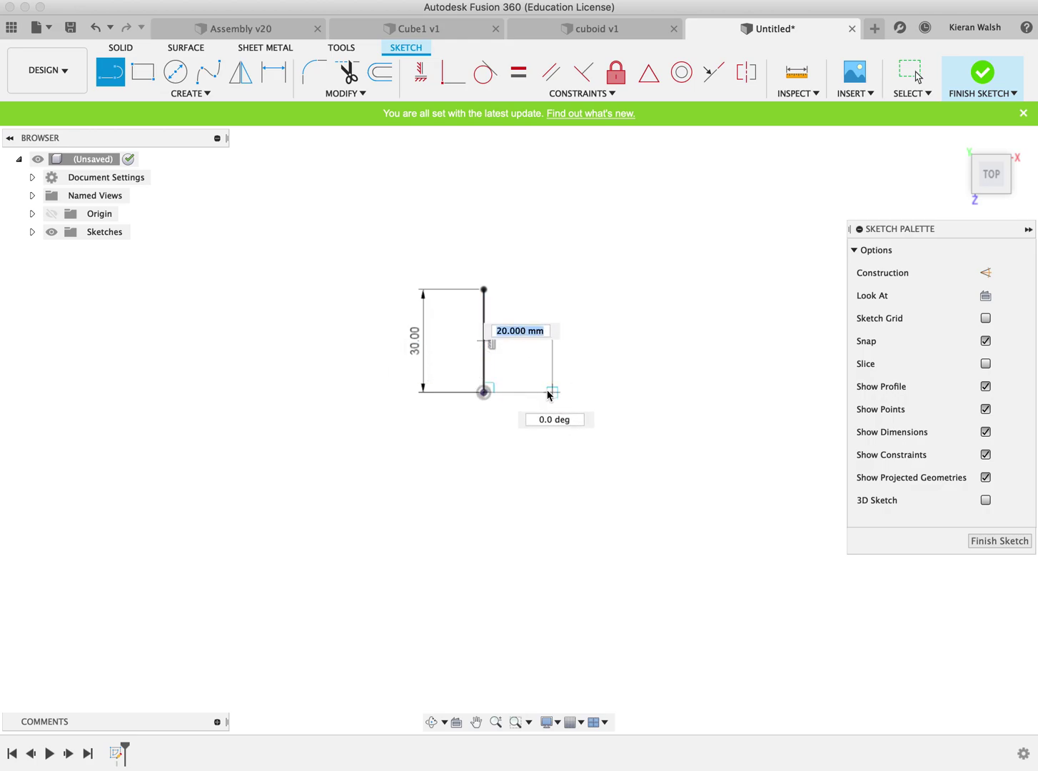
left_click(587, 392)
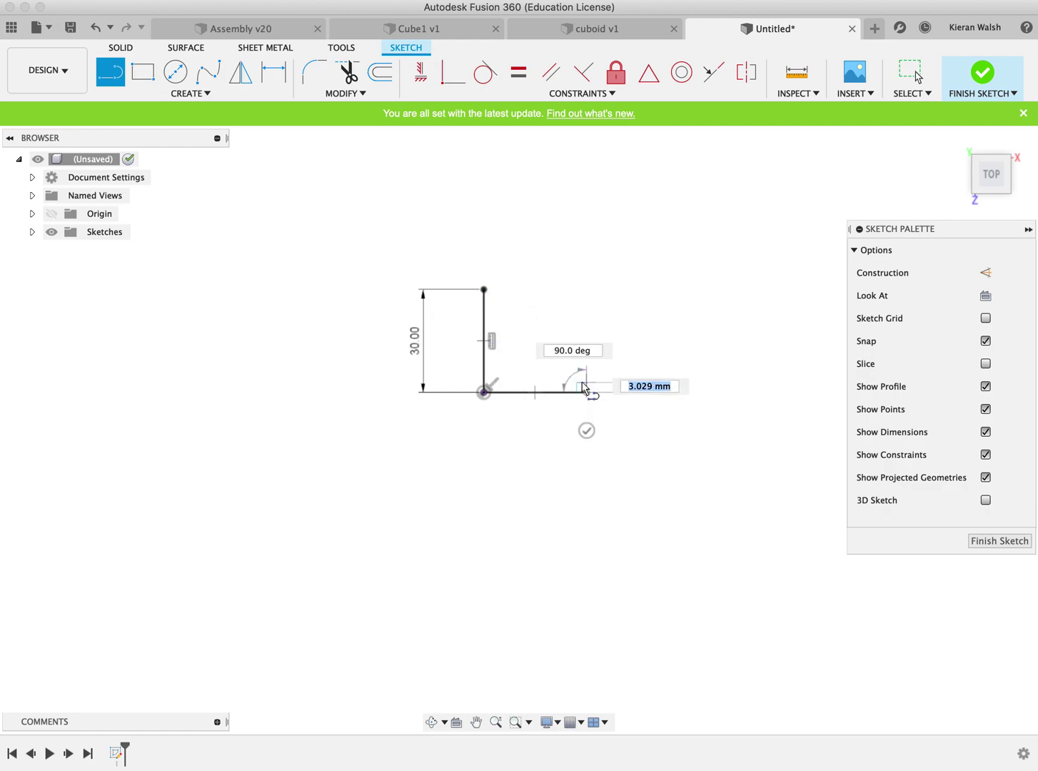
left_click(485, 291)
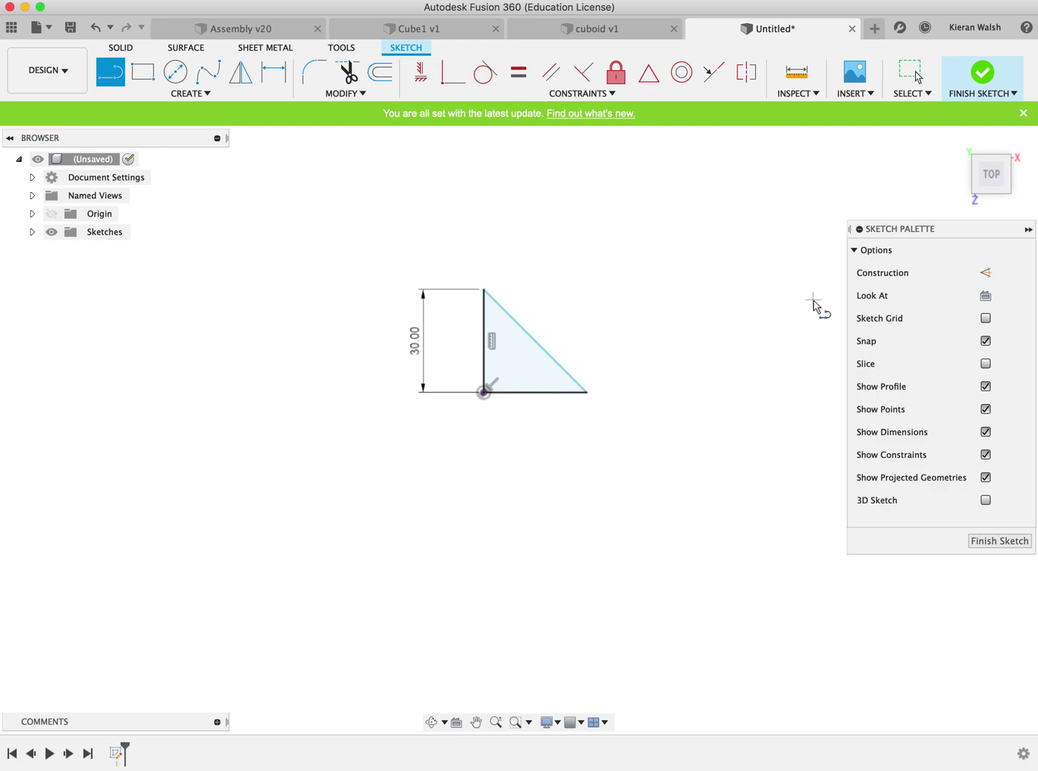
left_click(980, 77)
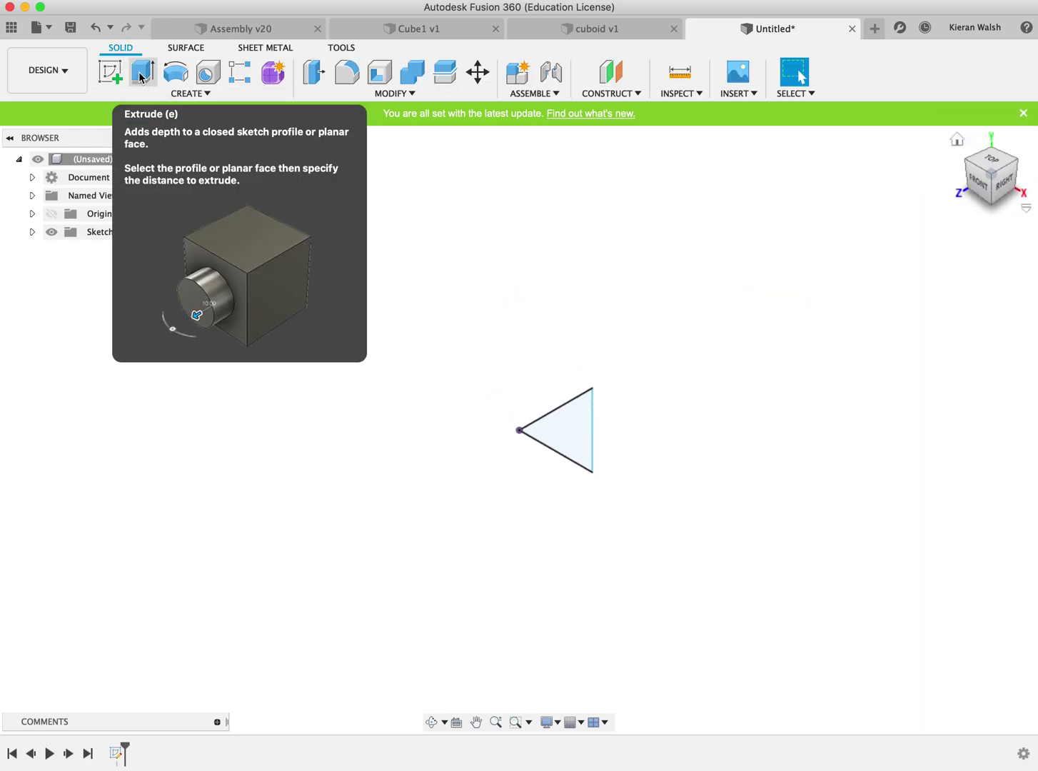
Step: Extrude the triangle profile 30 mm upward into a solid wedge body
left_click(141, 75)
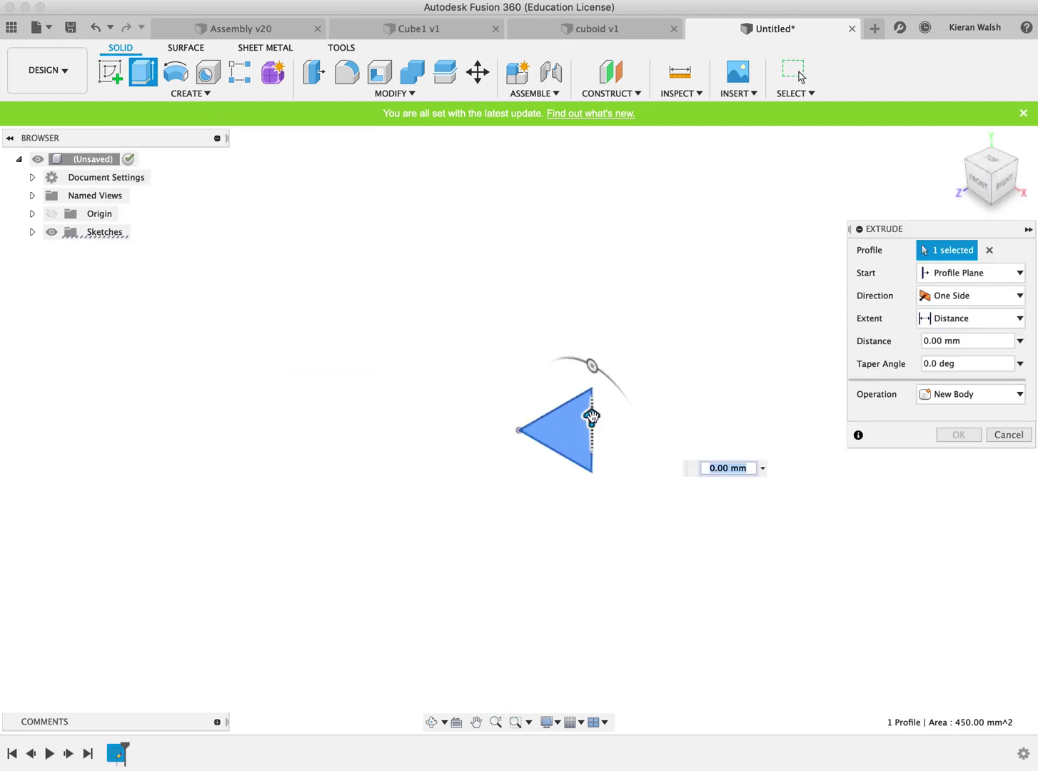
left_click_drag(592, 419, 591, 336)
key("Return")
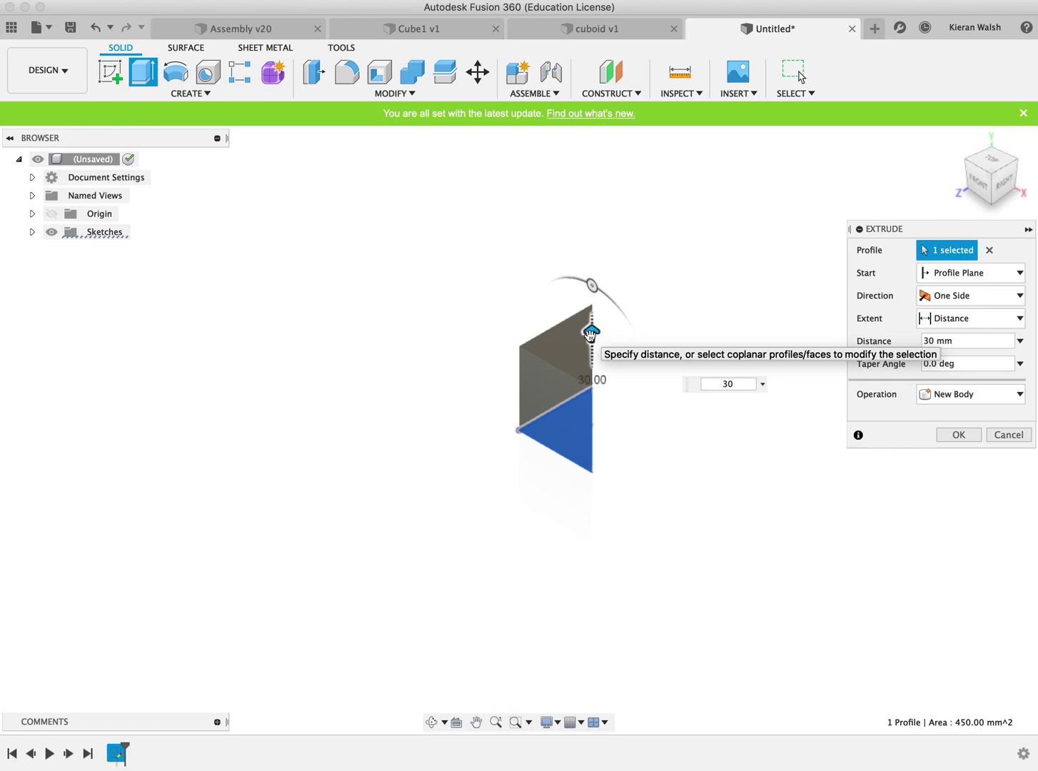
left_click(968, 434)
mouse_move(990, 292)
middle_mouse_down("shift")
mouse_move(945, 174)
mouse_move(901, 167)
mouse_move(878, 218)
mouse_move(899, 294)
mouse_move(839, 437)
mouse_move(904, 436)
mouse_move(884, 435)
middle_mouse_up("shift")
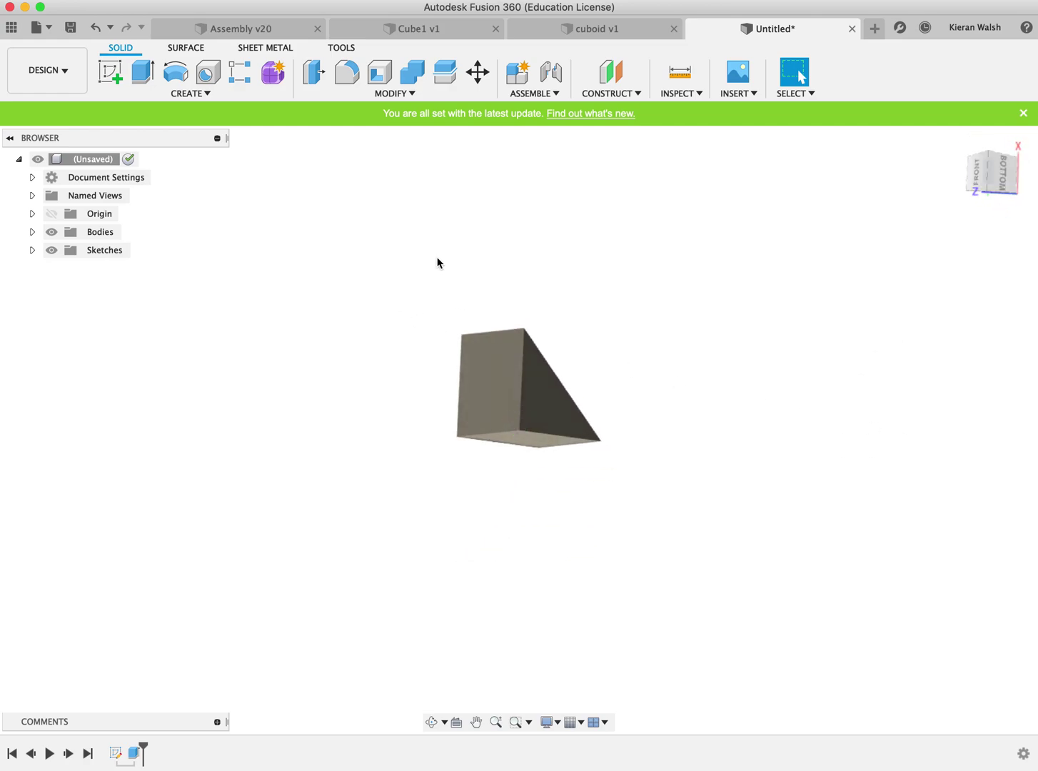
mouse_move(1015, 163)
mouse_move(1015, 162)
middle_mouse_down("shift")
mouse_move(904, 199)
mouse_move(785, 271)
middle_mouse_up("shift")
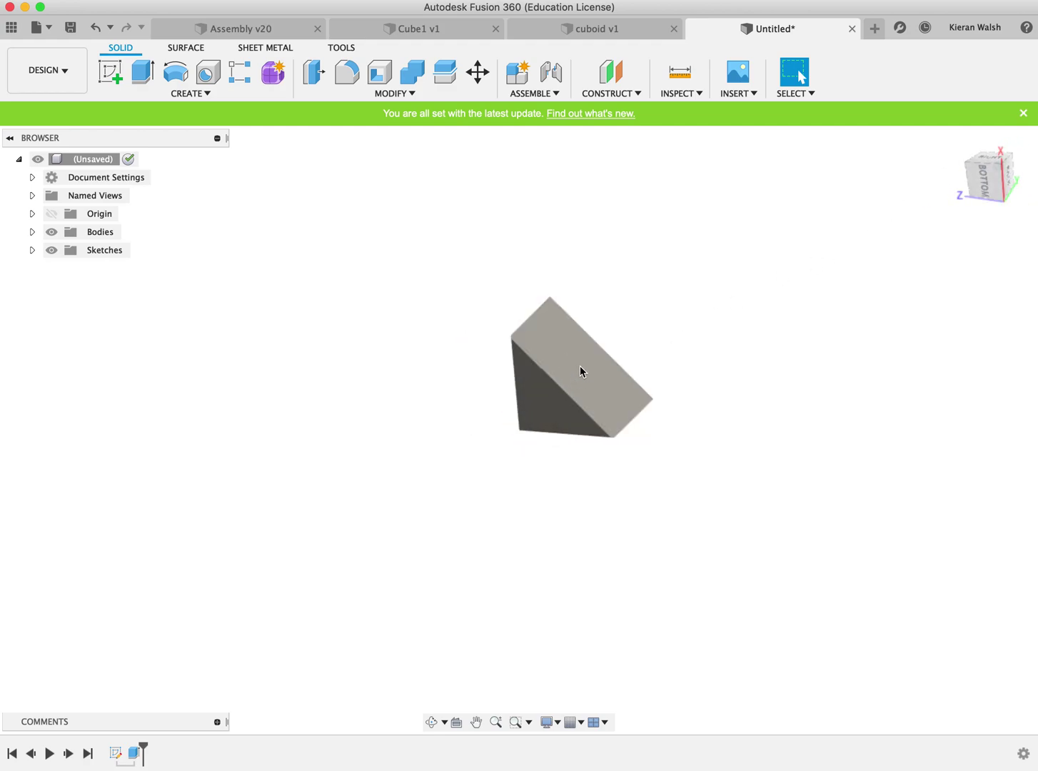
left_click(985, 175)
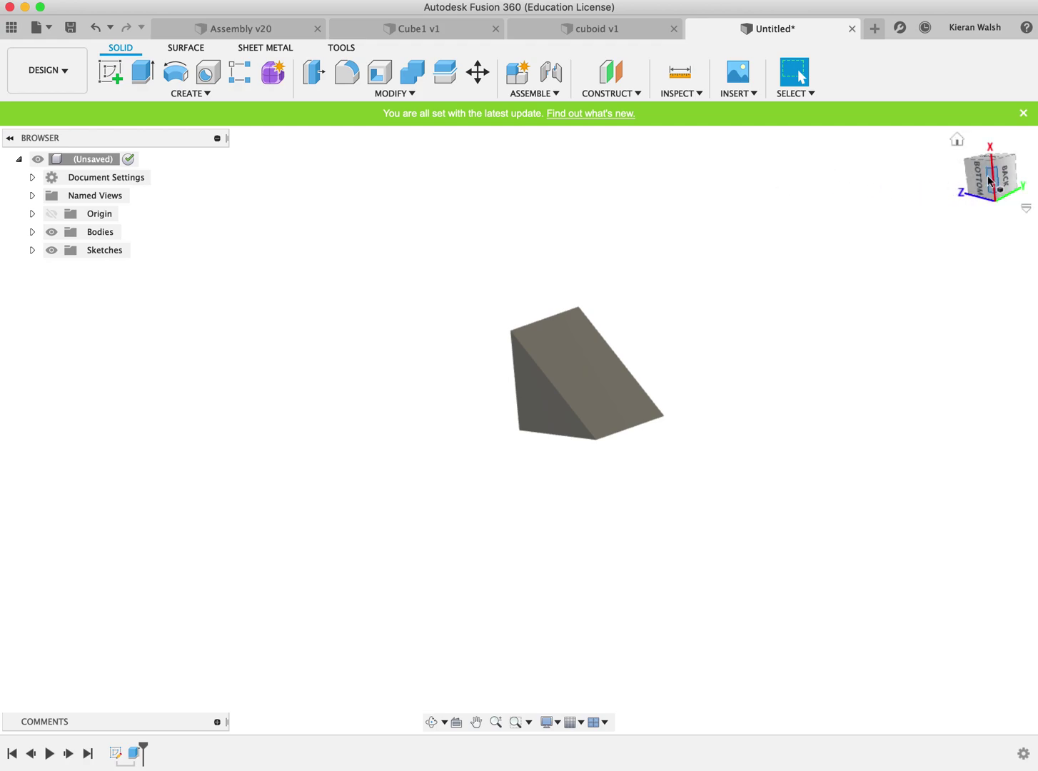
mouse_move(982, 195)
middle_mouse_down("shift")
mouse_move(951, 286)
mouse_move(871, 333)
mouse_move(769, 354)
mouse_move(559, 474)
middle_mouse_up("shift")
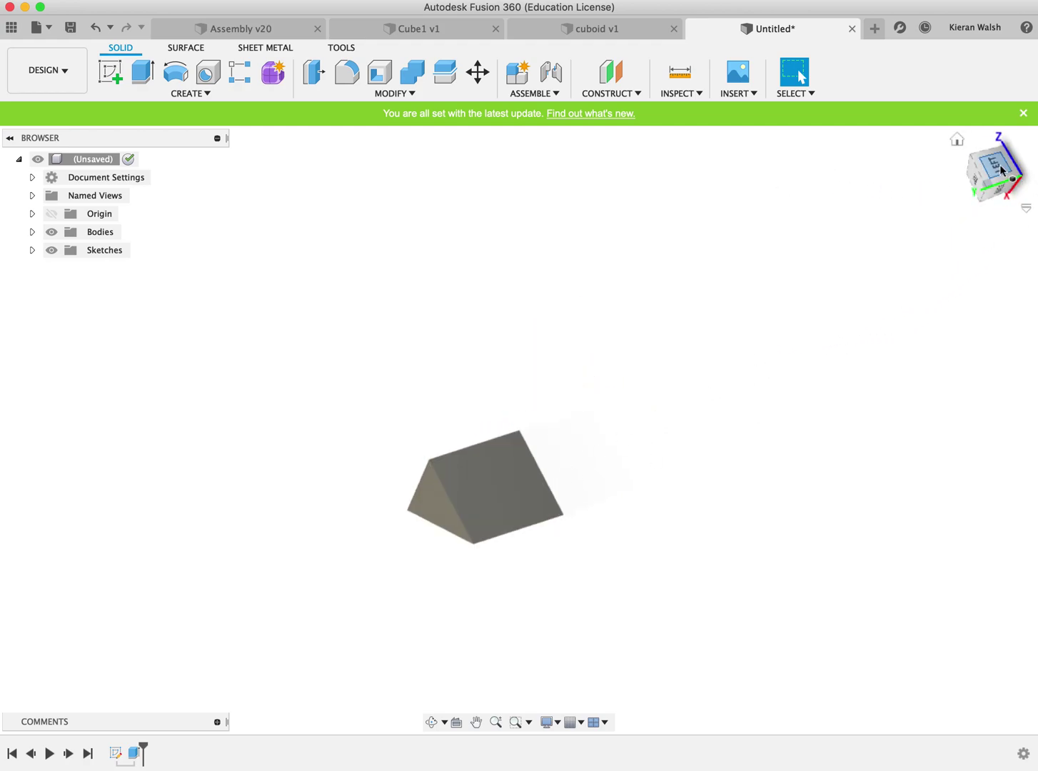
mouse_move(998, 168)
middle_mouse_down("shift")
mouse_move(998, 275)
mouse_move(980, 322)
middle_mouse_up("shift")
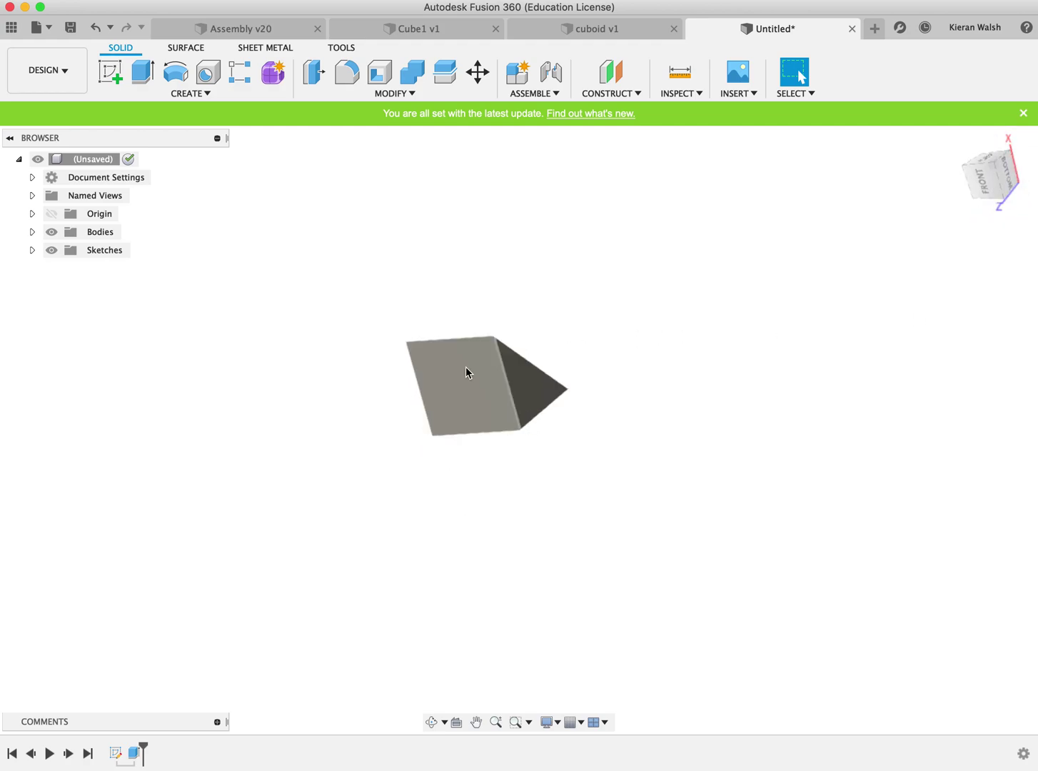
Step: Sketch a 12 mm diameter circle centred on the prism's square front face and finish the sketch
left_click(111, 72)
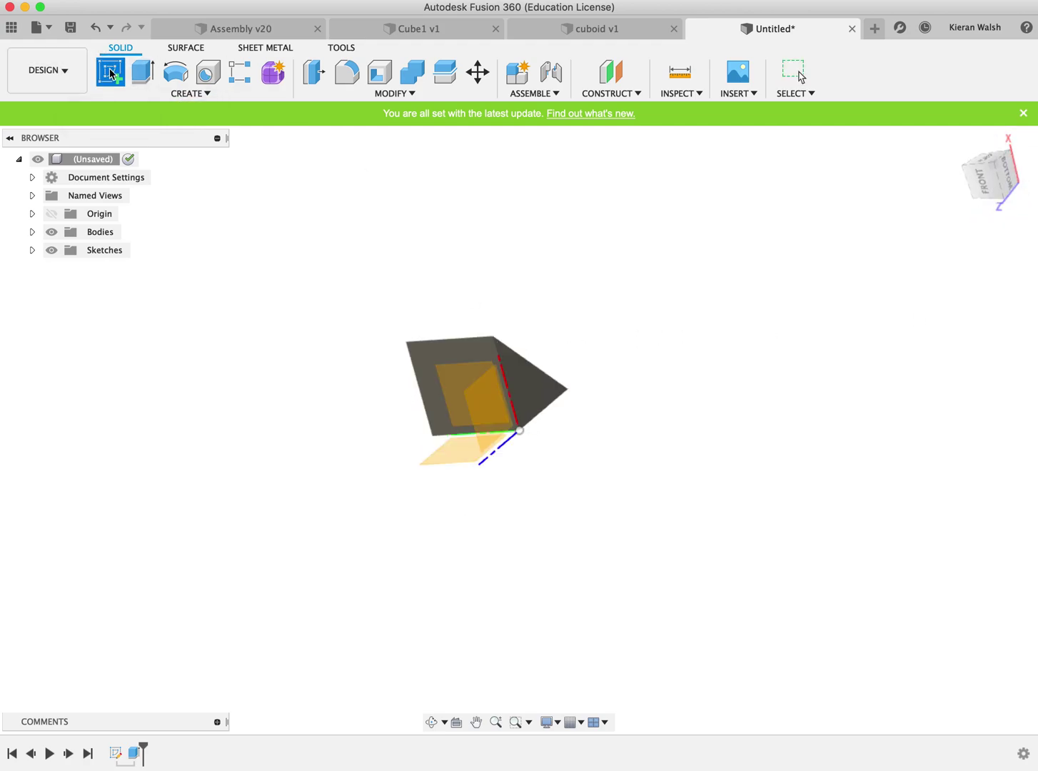
left_click(441, 361)
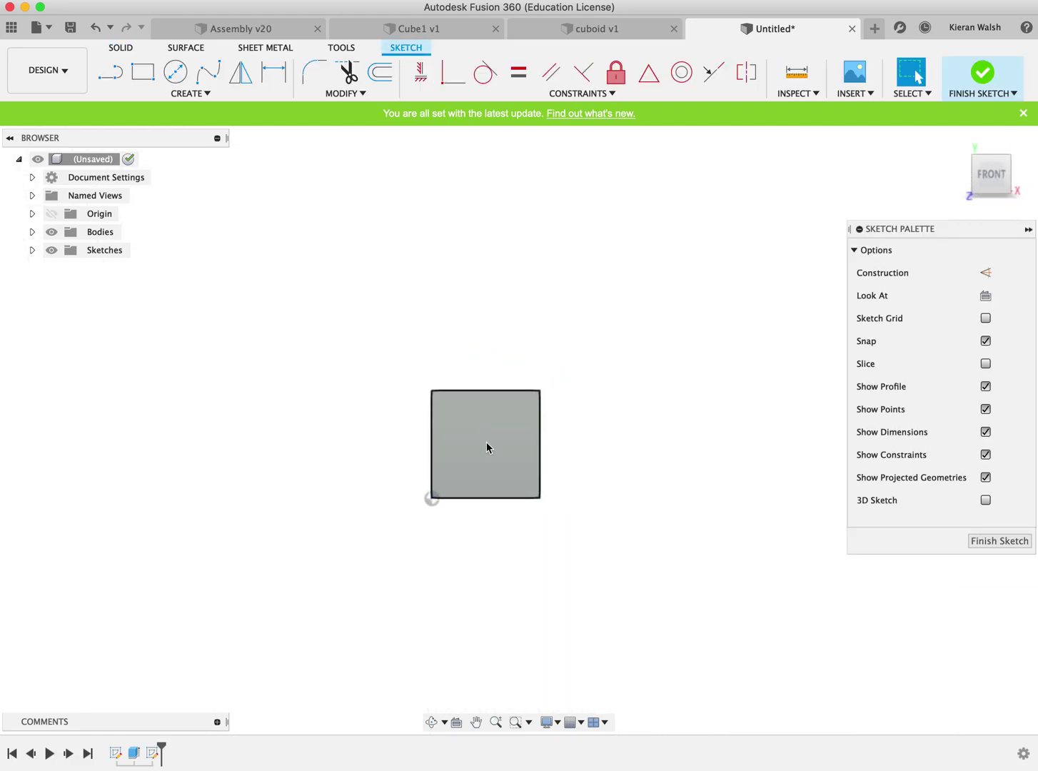
left_click(175, 71)
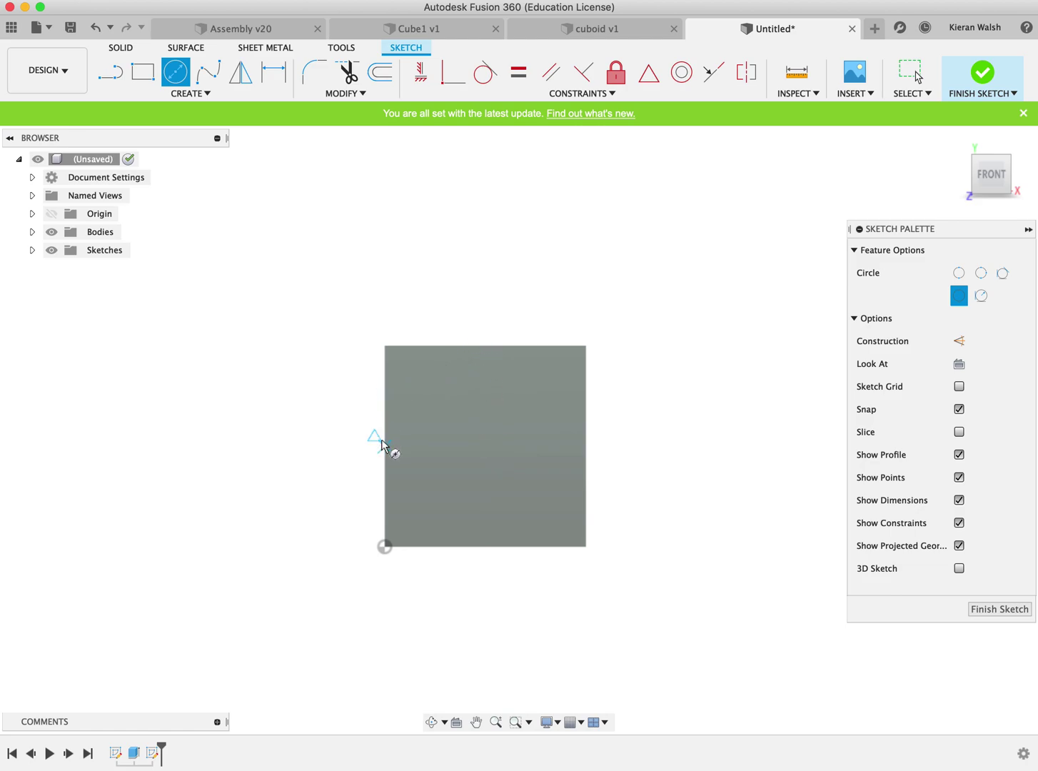
left_click(485, 446)
type("12")
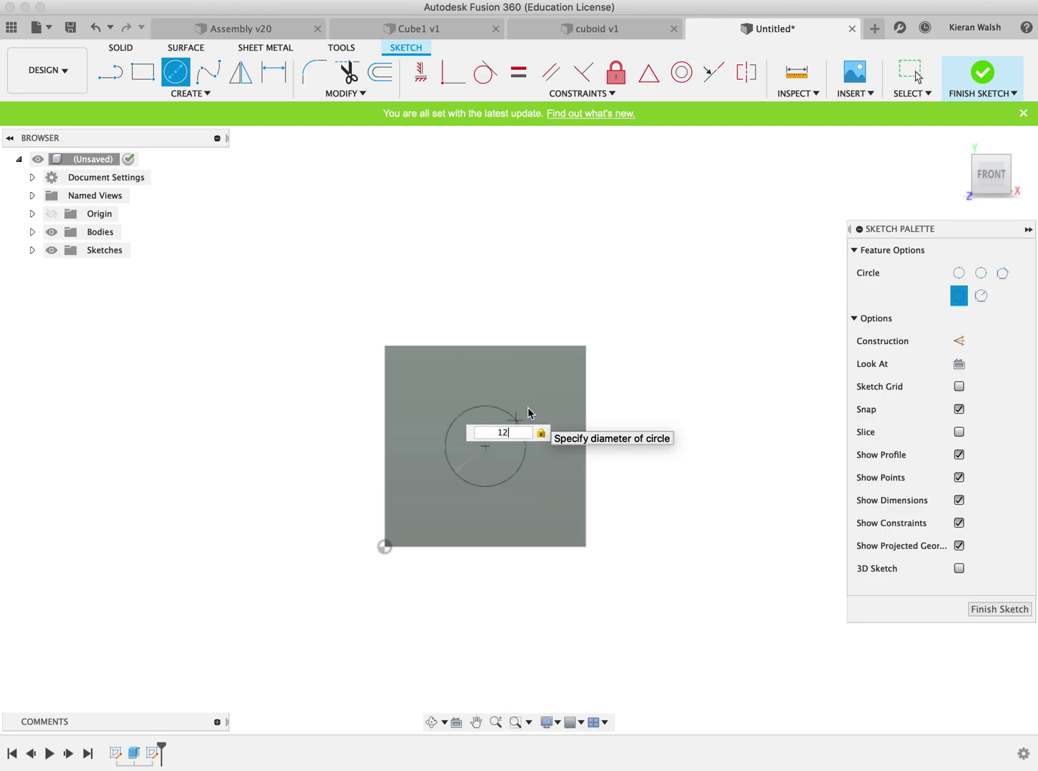
key("Return")
key("Escape")
scroll(485, 476, "up", 1)
scroll(485, 476, "up", 1)
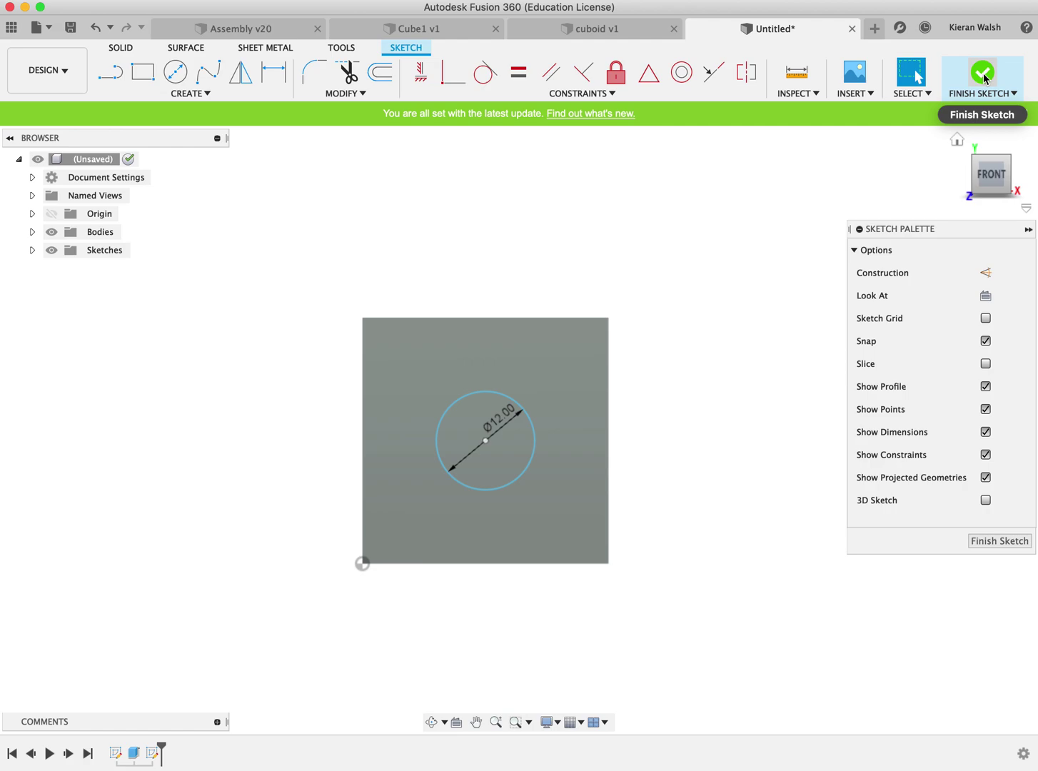
left_click(983, 75)
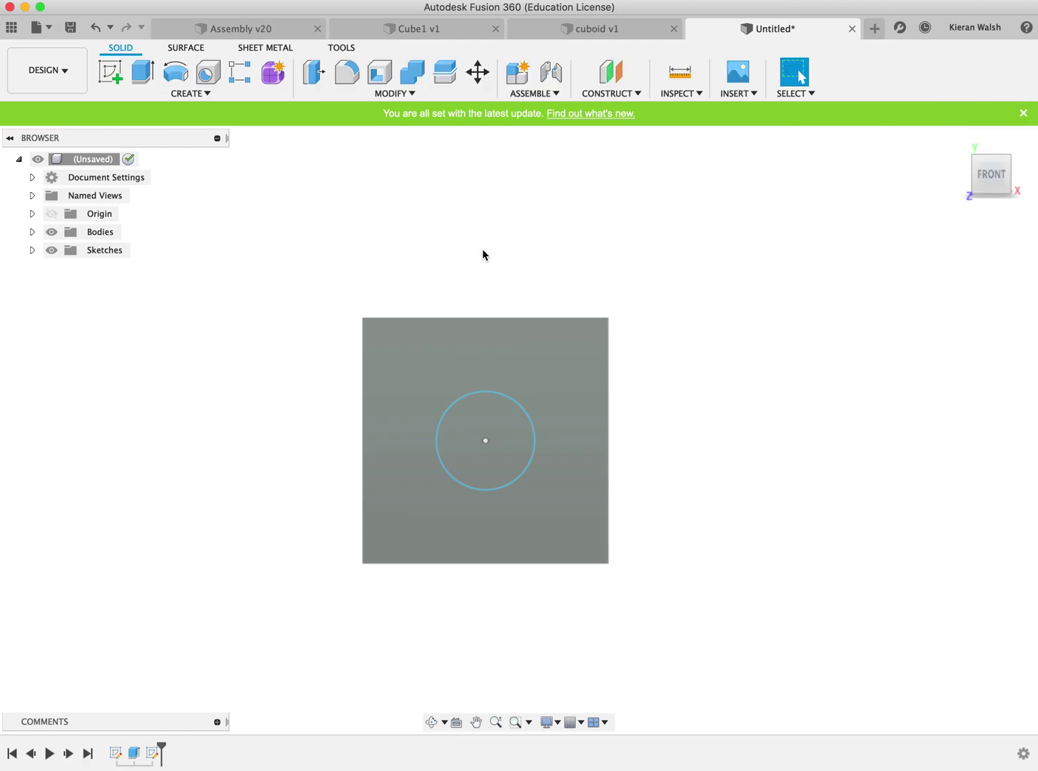
Step: Extrude the 12 mm circle inward as a cut, making a hole out through the sloped face
left_click(142, 72)
left_click(502, 440)
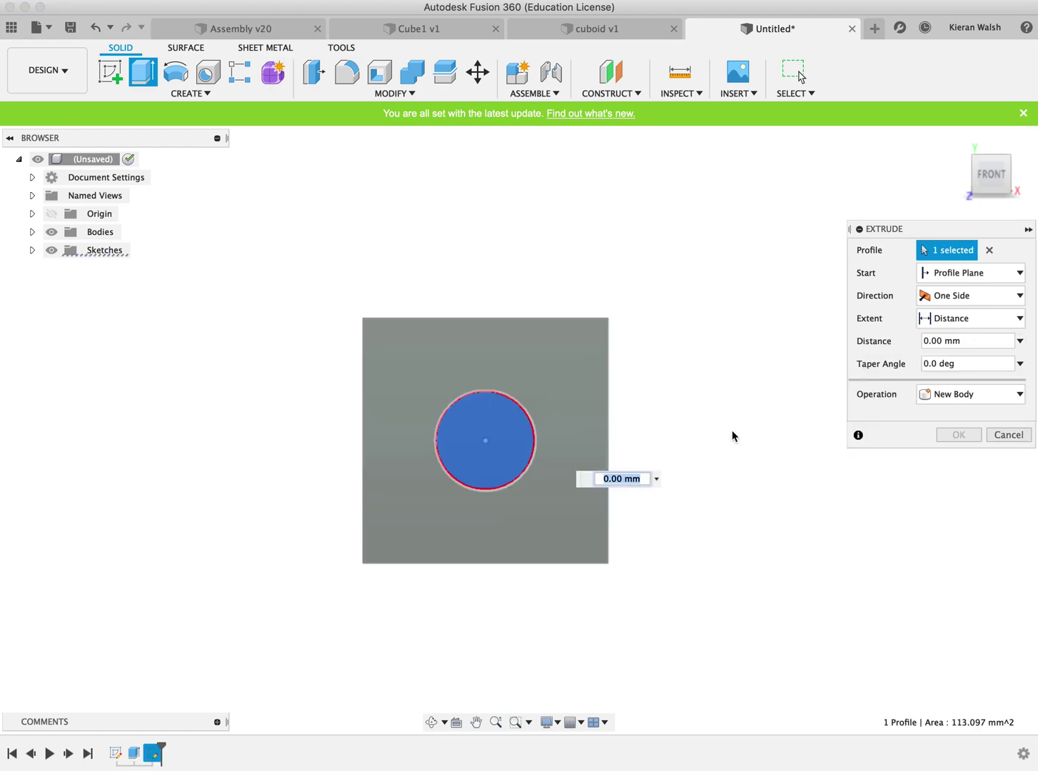
left_click_drag(984, 174, 726, 267)
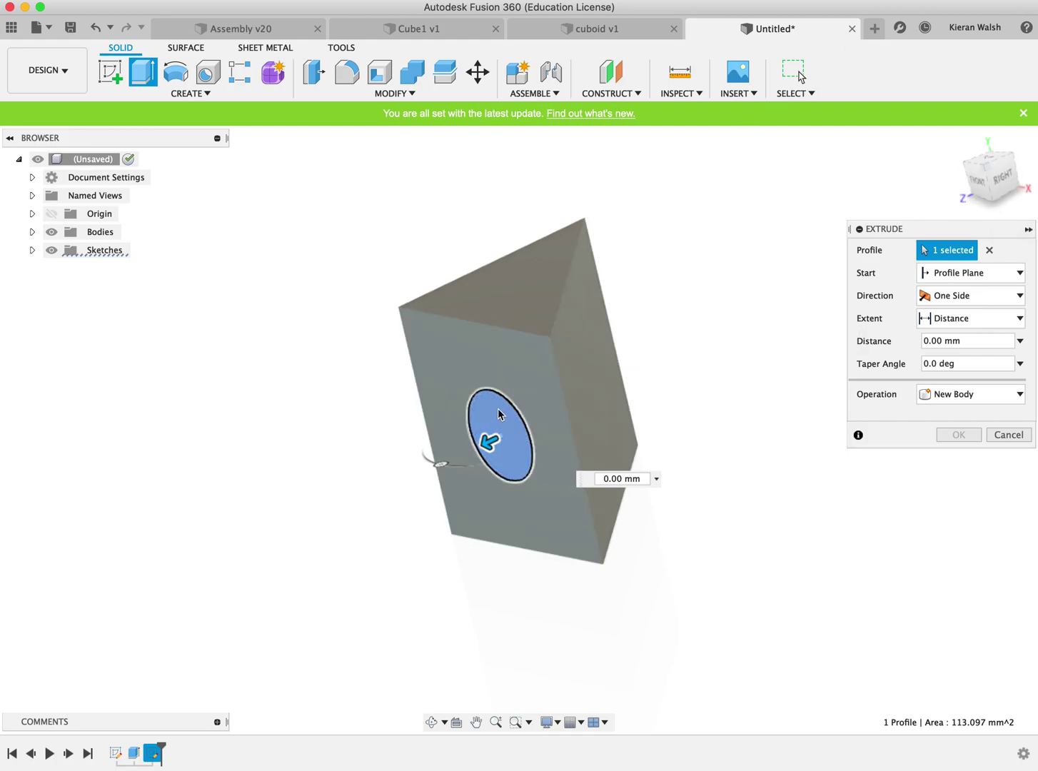
left_click_drag(490, 441, 670, 361)
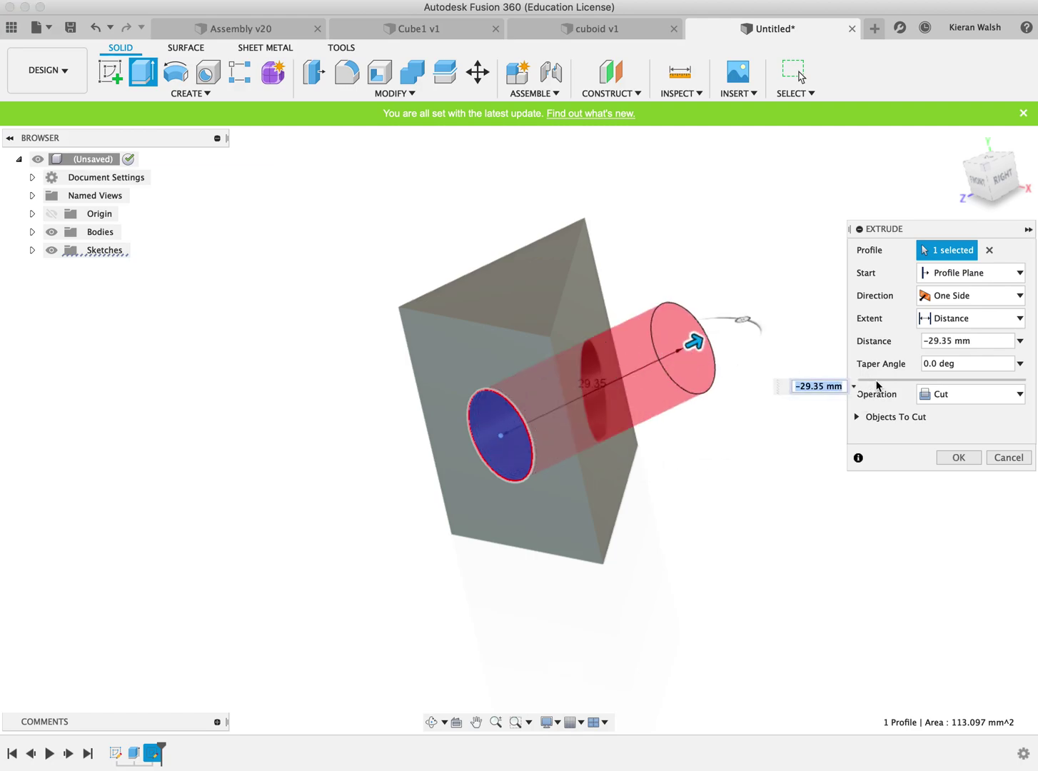
left_click(959, 457)
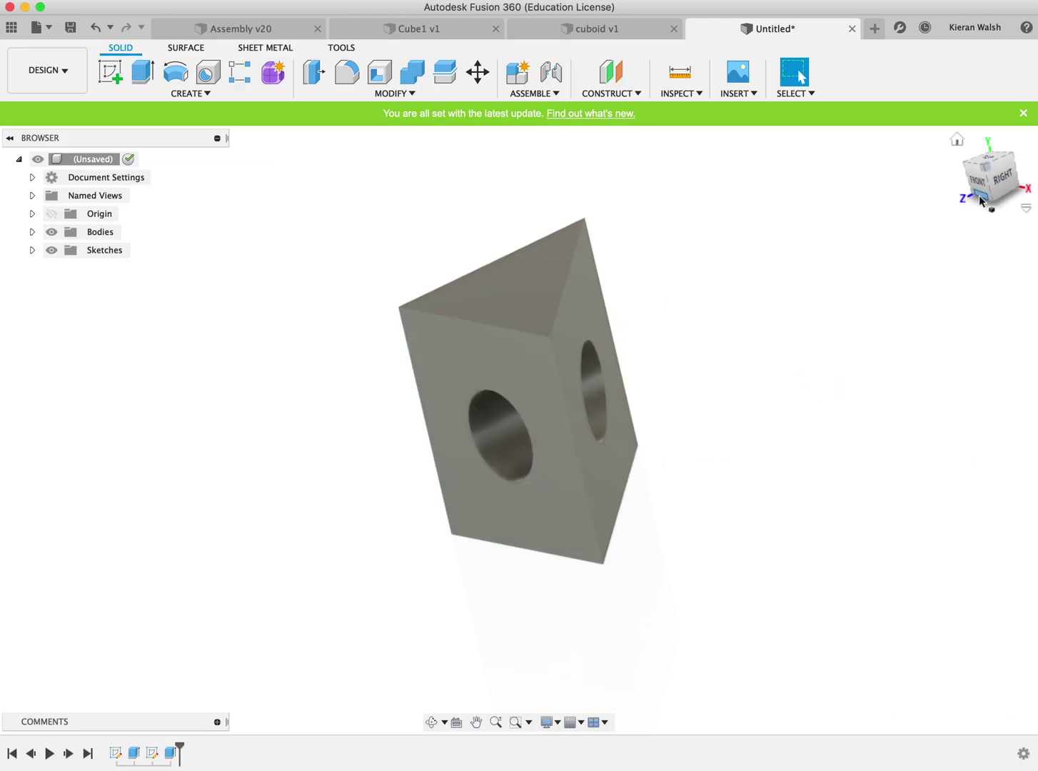
mouse_move(979, 195)
middle_mouse_down("shift")
mouse_move(993, 194)
mouse_move(993, 243)
mouse_move(811, 249)
mouse_move(677, 299)
mouse_move(459, 264)
middle_mouse_up("shift")
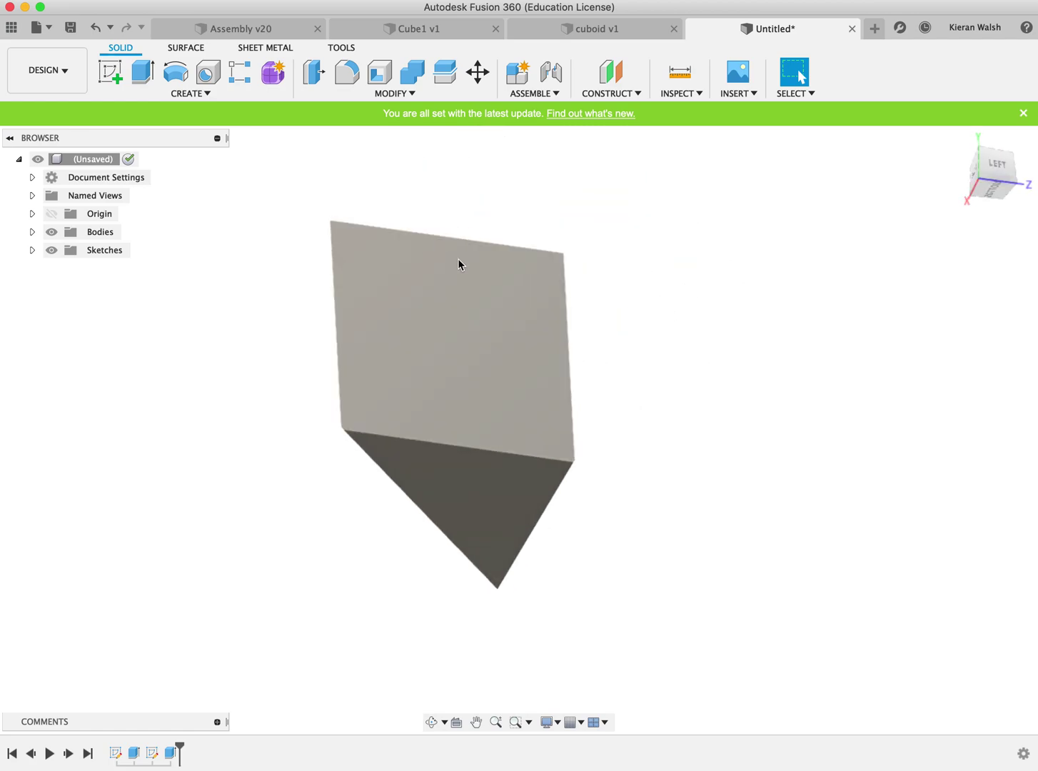
Step: Sketch a second 12 mm diameter circle at the centre of the prism's other large flat face
left_click(108, 73)
left_click(379, 264)
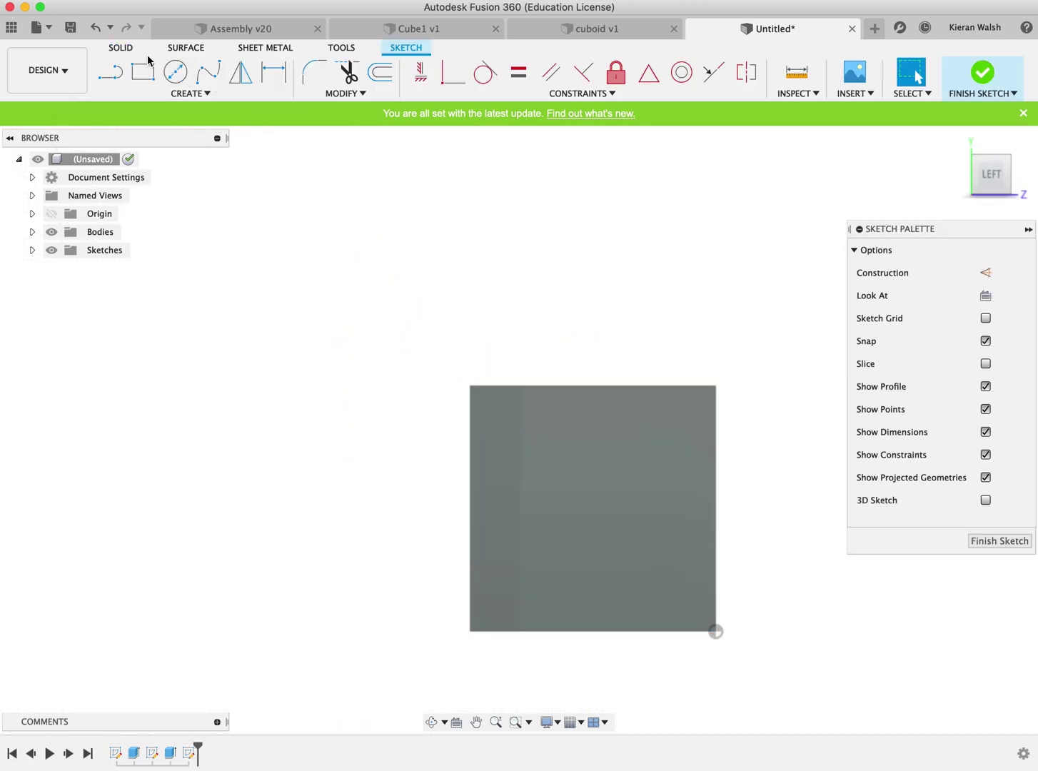
left_click(176, 72)
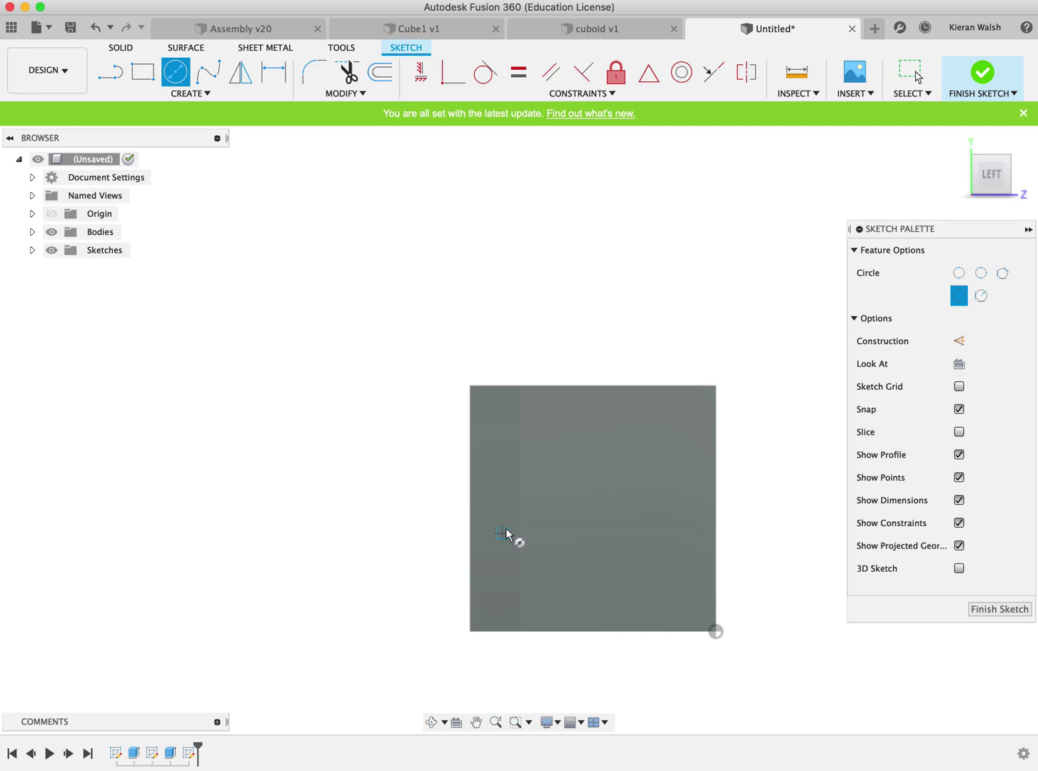
left_click(592, 508)
type("12")
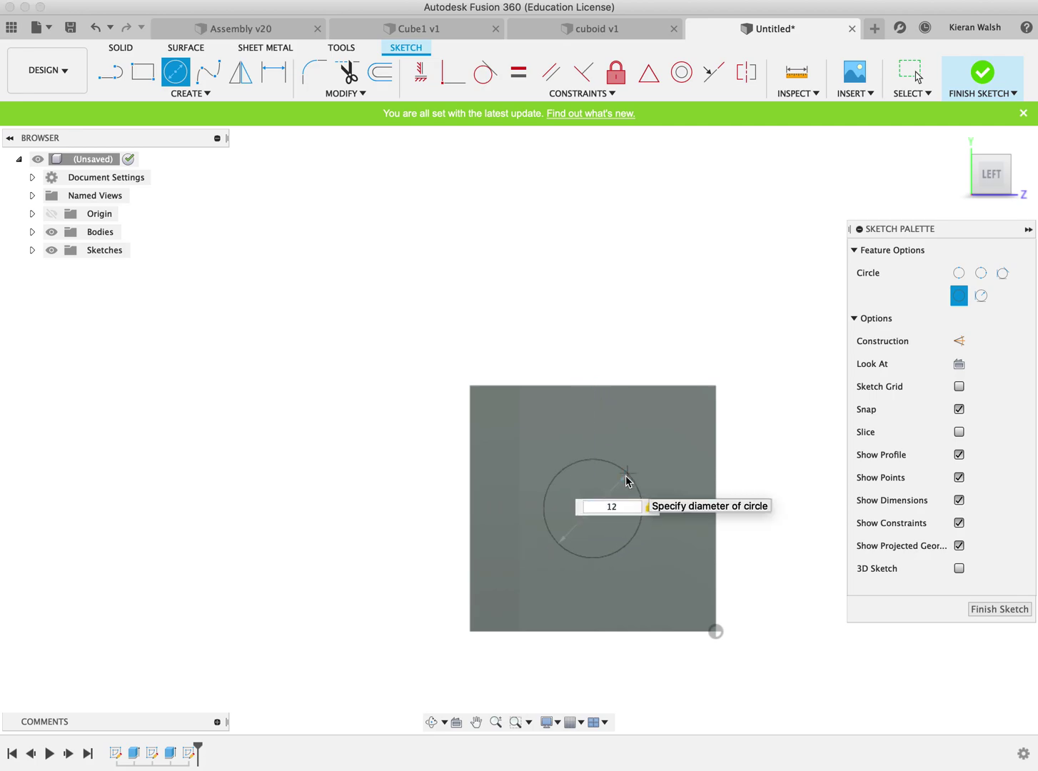
key("Return")
key("Escape")
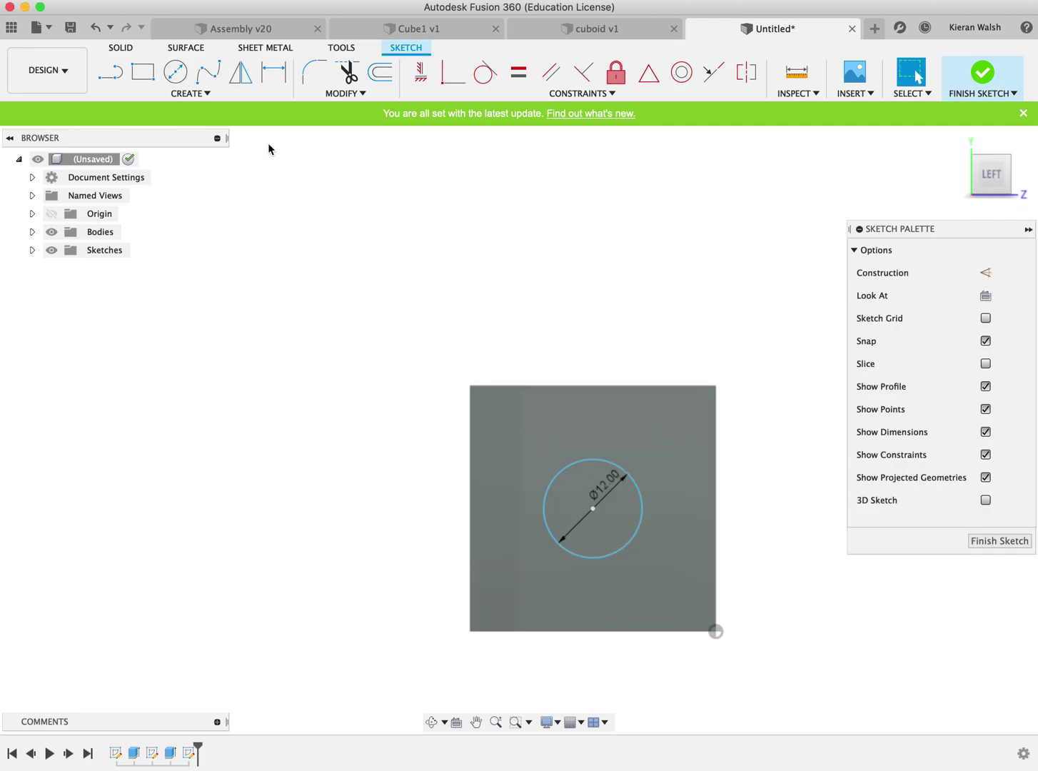
left_click(983, 72)
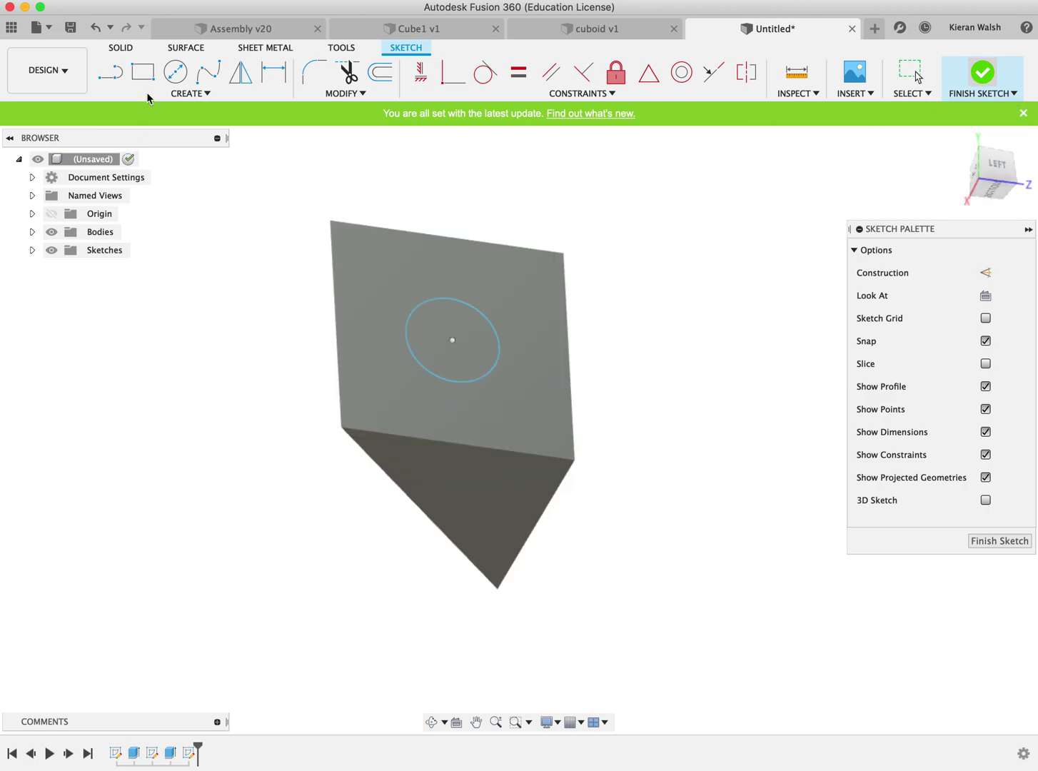
Step: Cut the second 12 mm circle -43.952 mm through the prism and inspect the new hole
left_click(140, 74)
left_click(437, 328)
left_click_drag(452, 336, 336, 537)
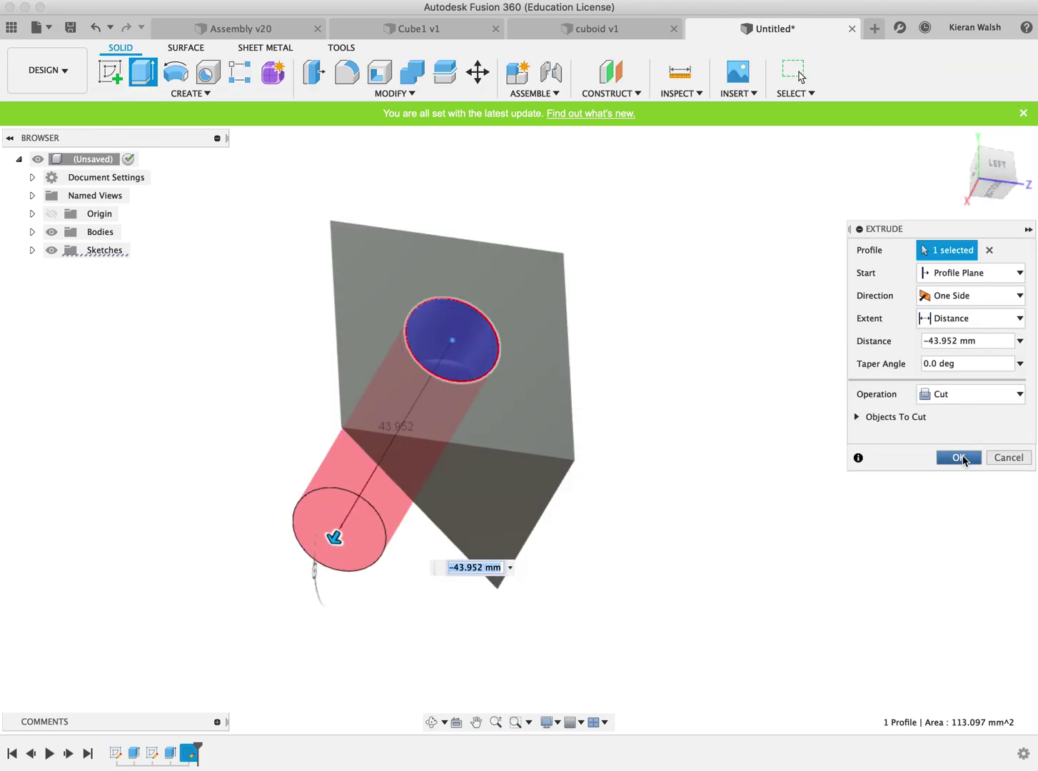
left_click(959, 457)
mouse_move(949, 204)
middle_mouse_down("shift")
mouse_move(799, 308)
mouse_move(754, 357)
mouse_move(802, 320)
mouse_move(287, 359)
middle_mouse_up("shift")
scroll(307, 355, "up", 3)
left_click_drag(978, 170, 799, 271)
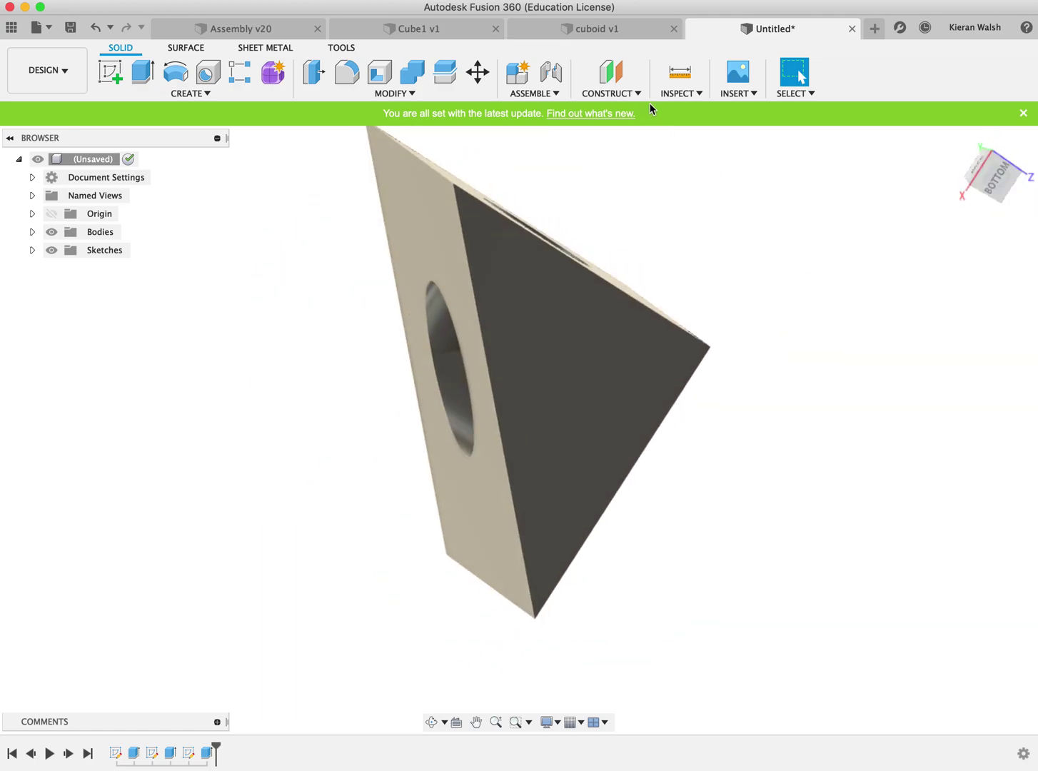
scroll(725, 236, "down", 2)
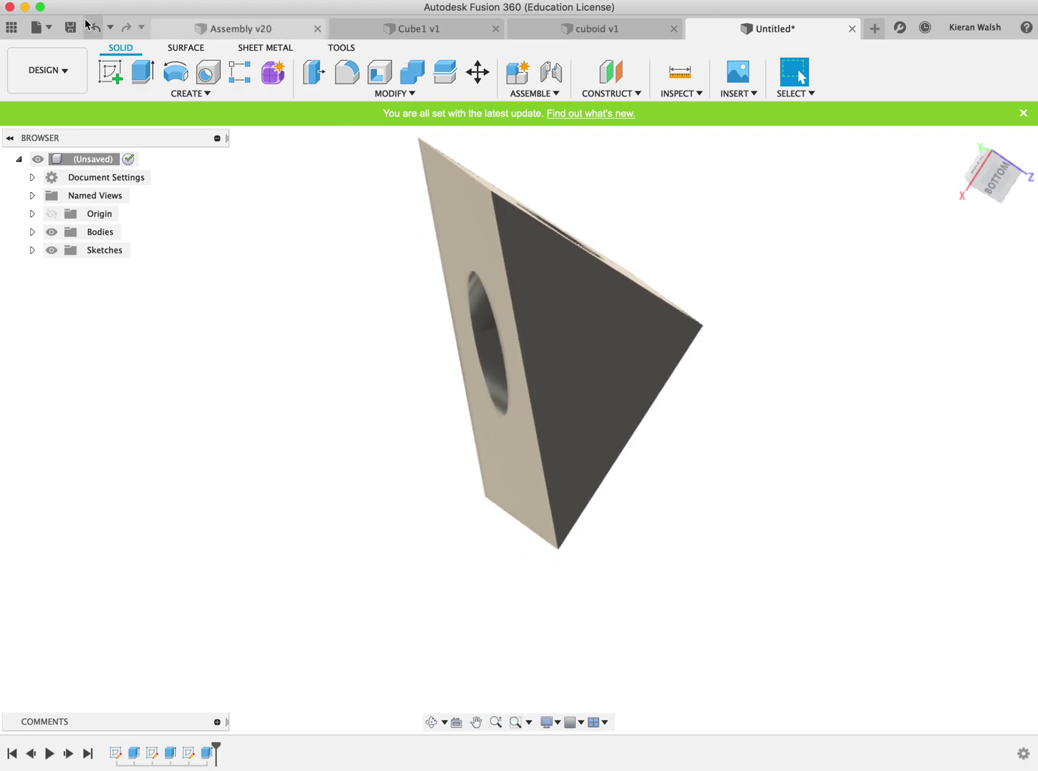
left_click(70, 27)
Step: Save the design under the name 'Triangular piece'
left_click(351, 194)
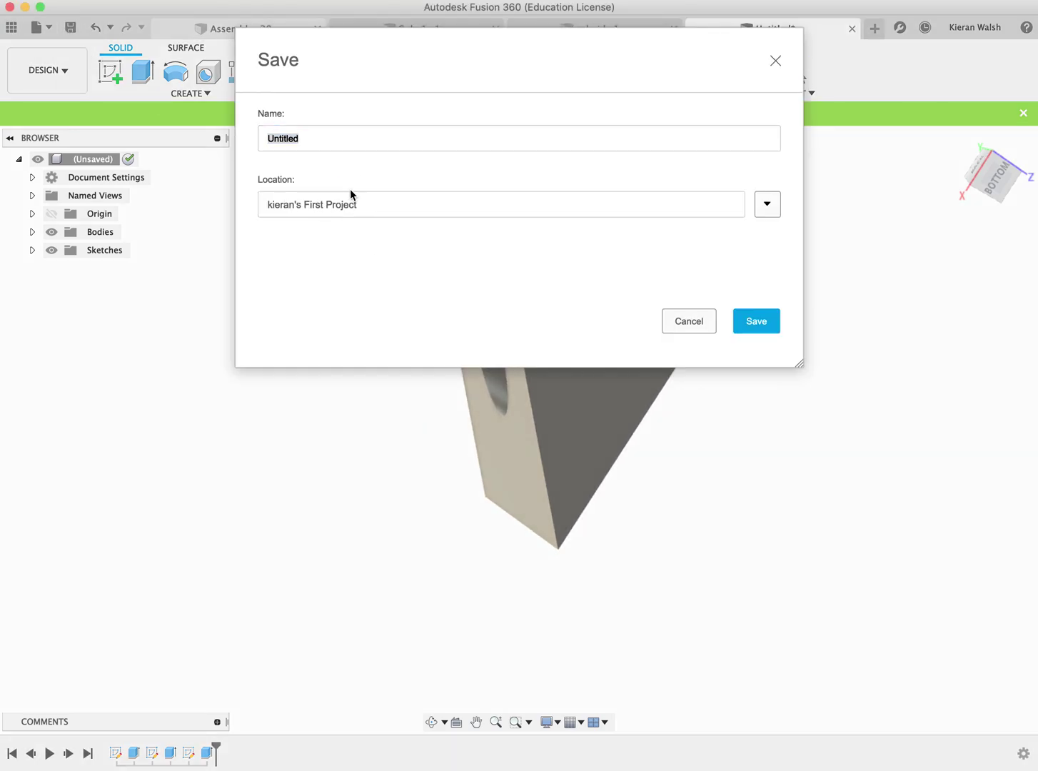
double_click(308, 138)
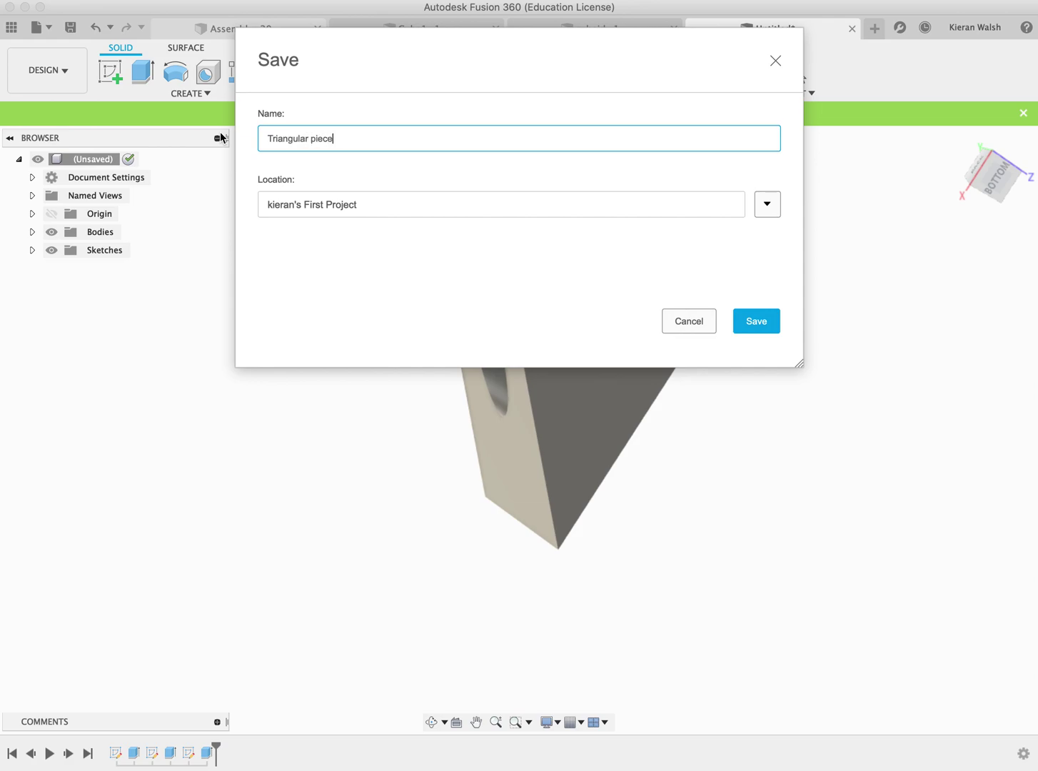
left_click(748, 314)
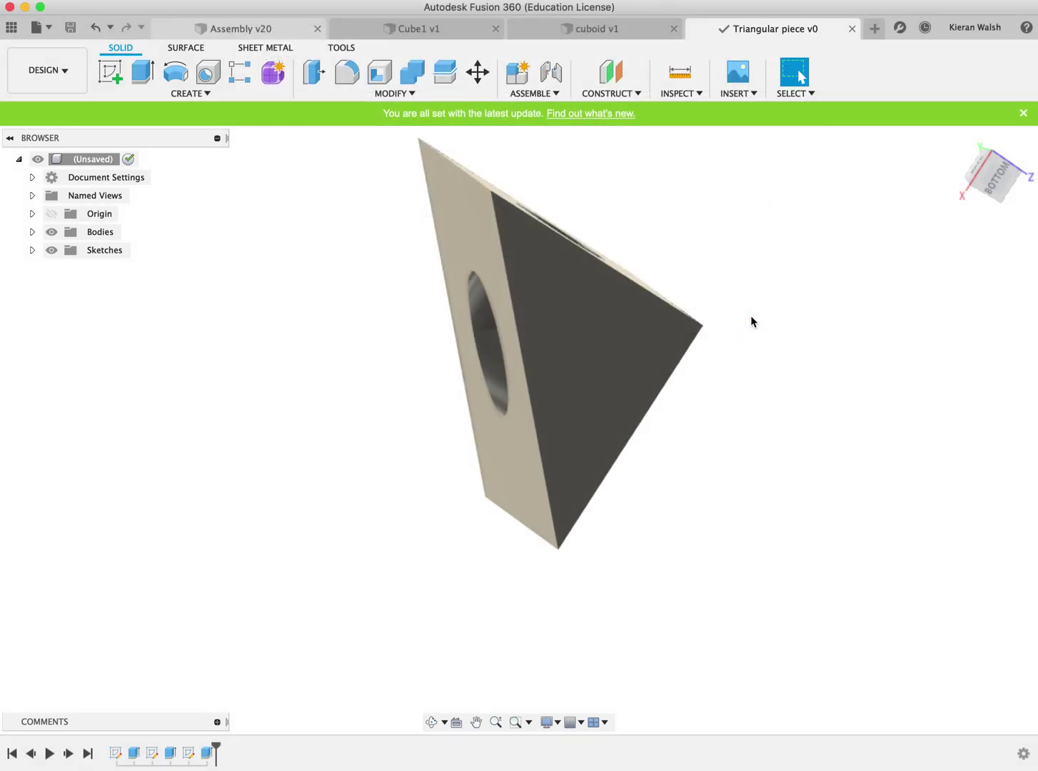
Step: Switch to the earlier Cube1 v1 and cuboid v1 design tabs
left_click(417, 28)
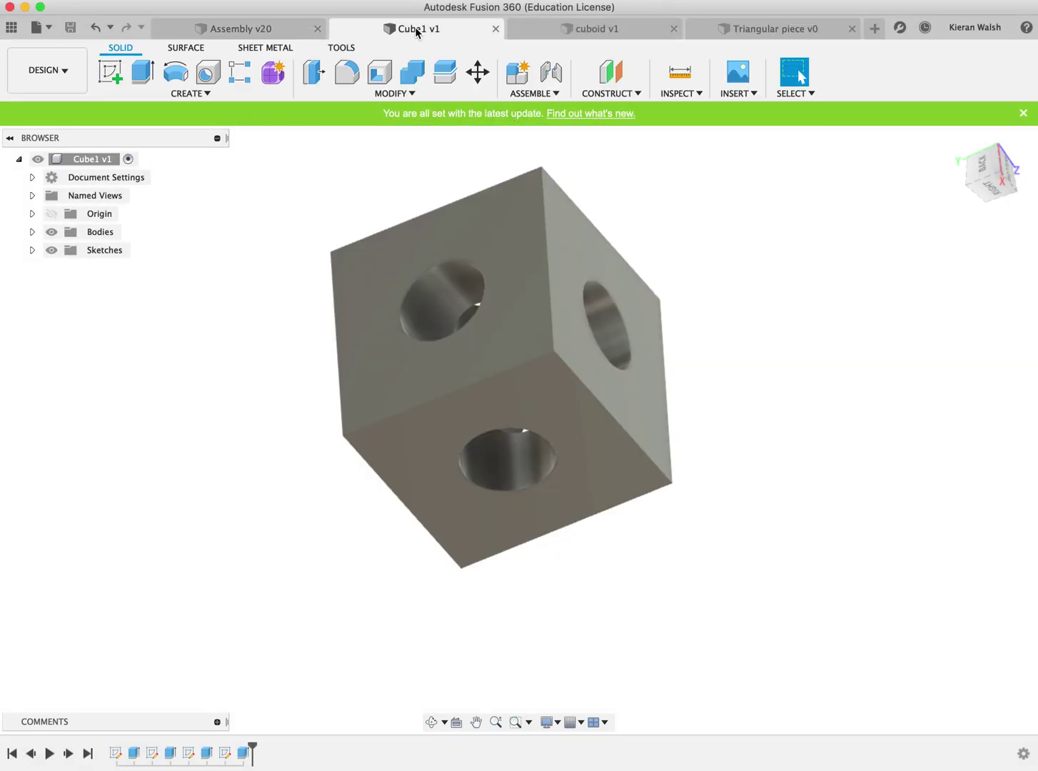
left_click(585, 29)
left_click(771, 29)
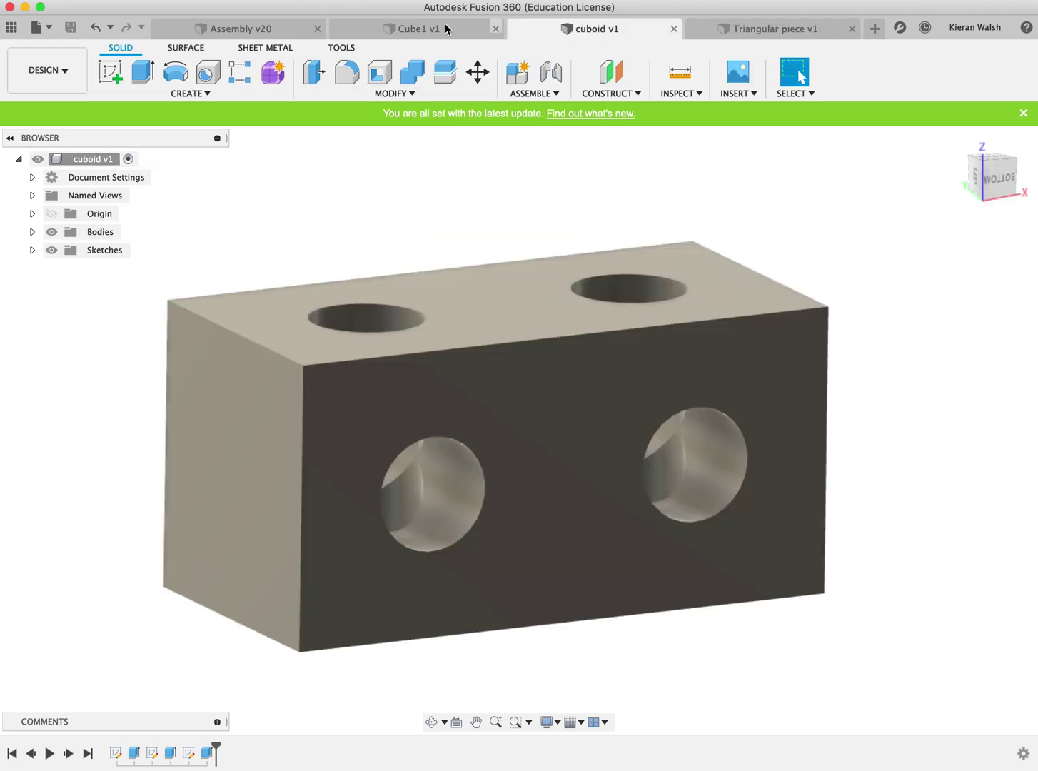